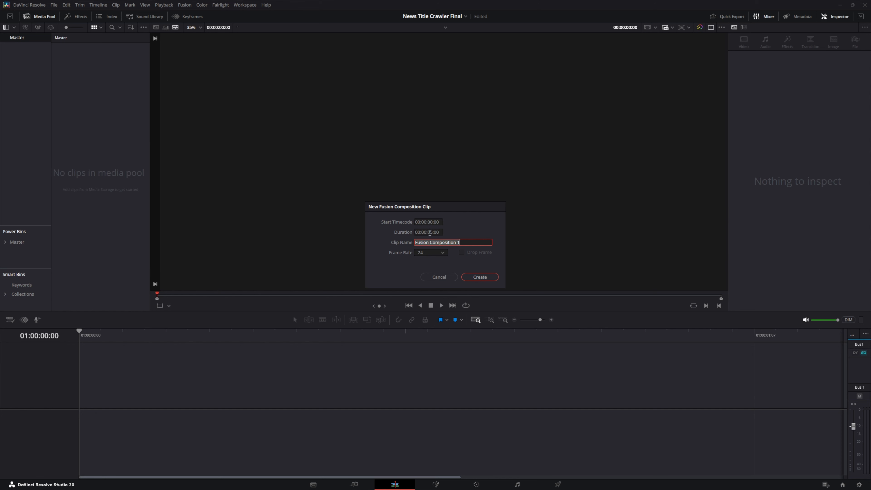
Create a Fusion composition clip with a duration of 00:00:20:00 and place it at the start of the timeline.
{"action": "type", "text": "20"}
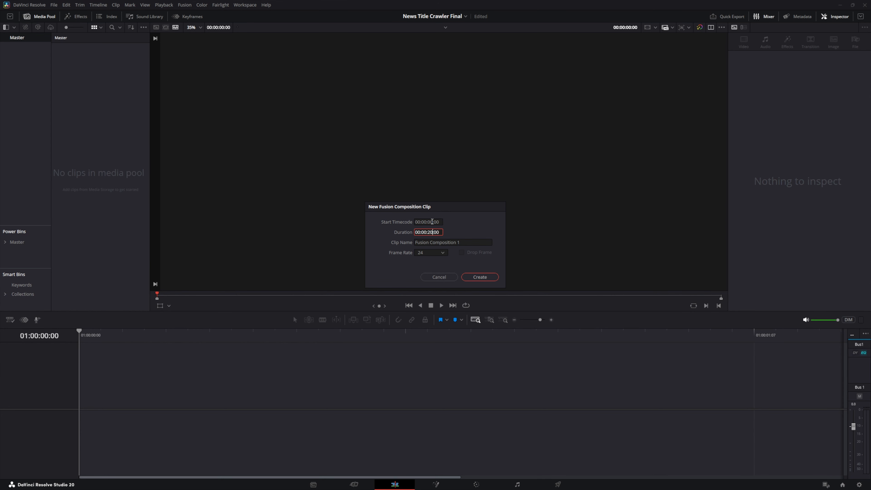
{"action": "left_click", "coordinate": [479, 278]}
{"action": "left_click_drag", "start_coordinate": [69, 55], "coordinate": [80, 396]}
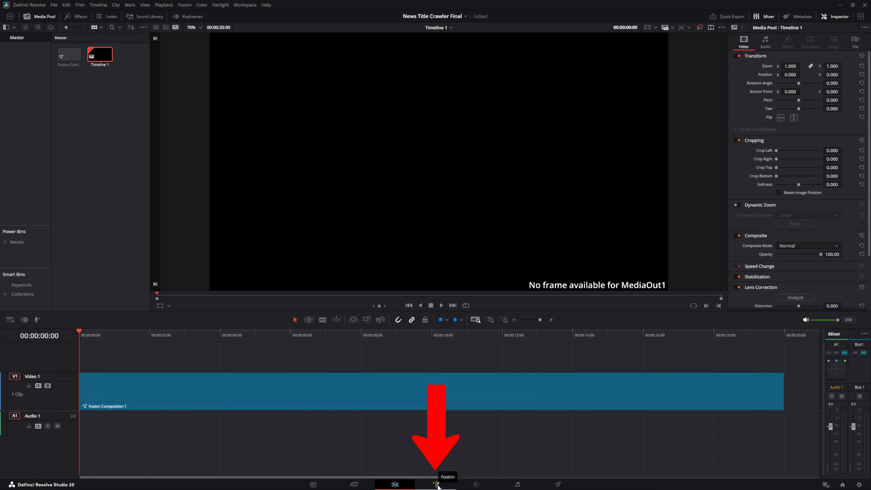
Open the composition on the Fusion page and move the MediaOut1 node to the far end of the node graph.
{"action": "left_click", "coordinate": [437, 485]}
{"action": "left_click_drag", "start_coordinate": [171, 384], "coordinate": [782, 433]}
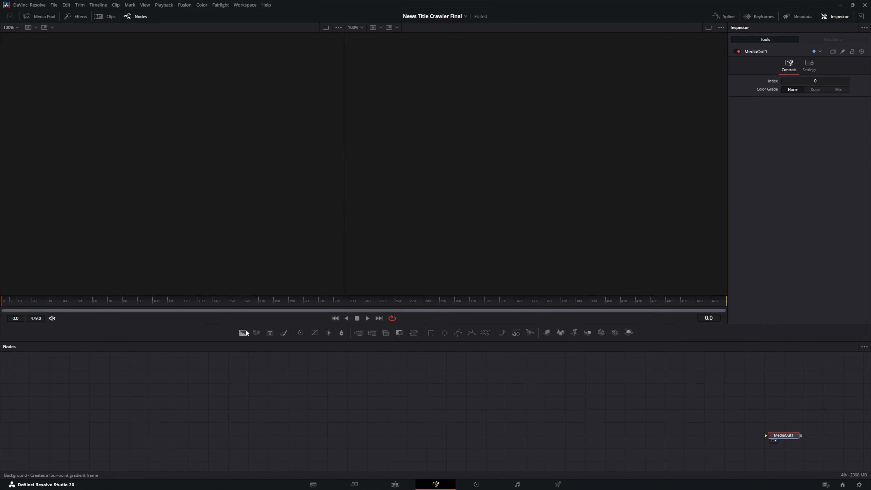
Add a Background node and set its color to violet-blue with hue 0.672, saturation 0.596 and value 0.969.
{"action": "left_click_drag", "start_coordinate": [243, 332], "coordinate": [65, 398]}
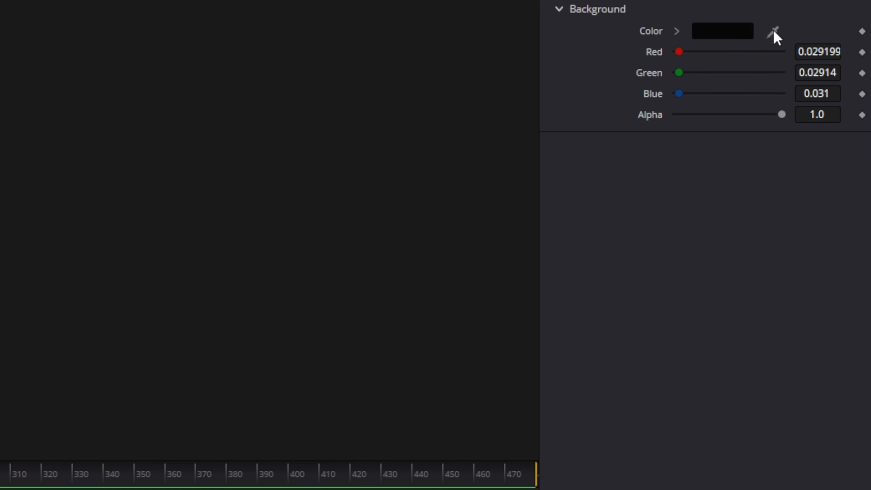
{"action": "left_click", "coordinate": [678, 32]}
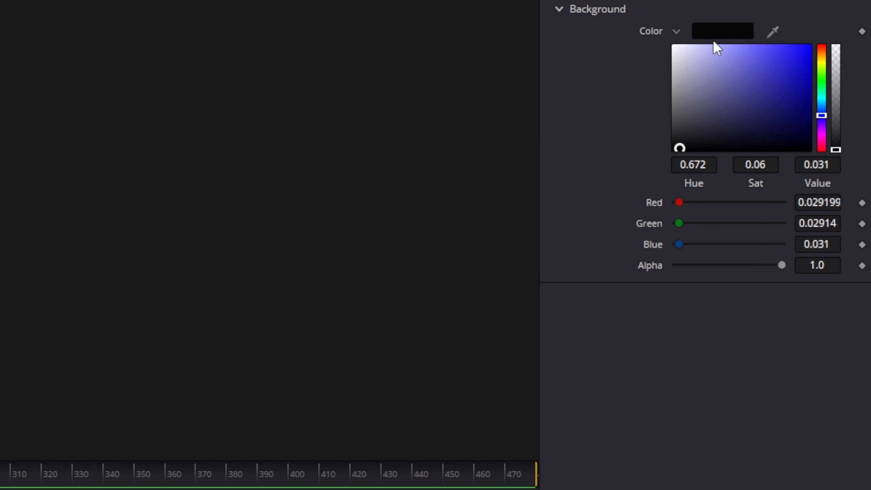
{"action": "left_click", "coordinate": [754, 49]}
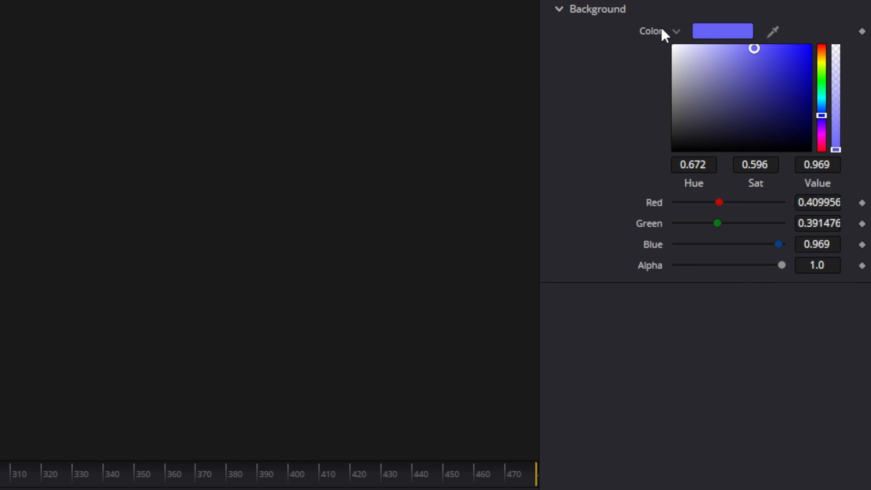
{"action": "left_click", "coordinate": [676, 32]}
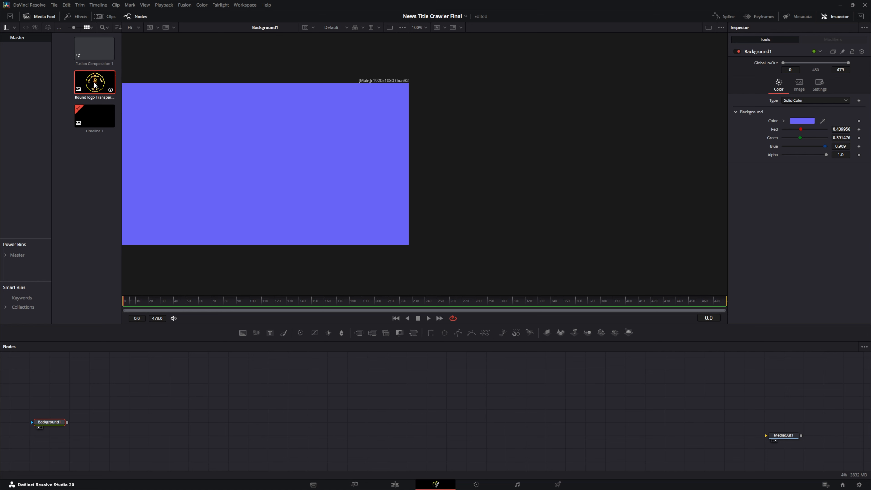
Add the round transparent logo image above the Background1 node and rename its node BK_Logo.
{"action": "left_click_drag", "start_coordinate": [95, 84], "coordinate": [50, 391]}
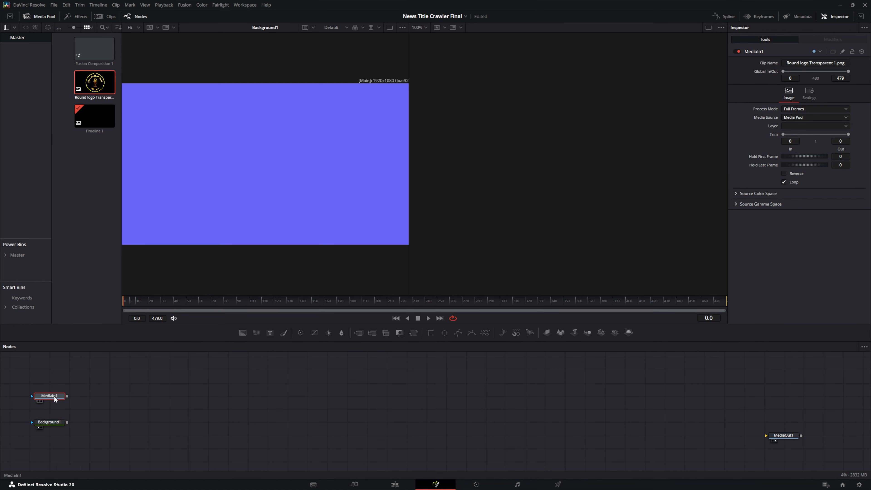
{"action": "left_click", "coordinate": [38, 400]}
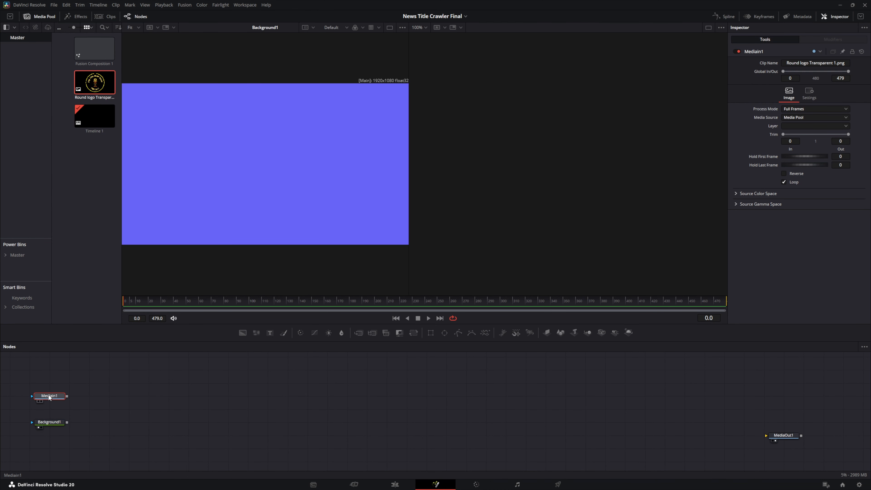
{"action": "right_click", "coordinate": [49, 397]}
{"action": "left_click", "coordinate": [76, 333]}
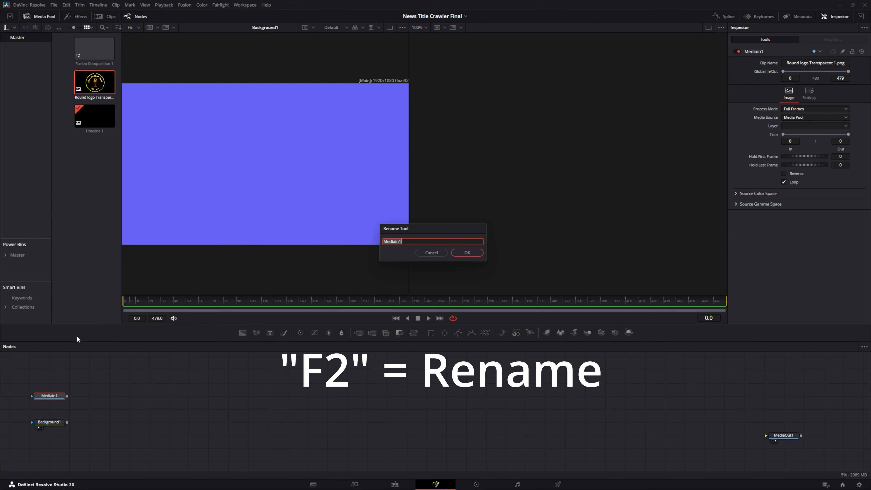
{"action": "type", "text": "BK_"}
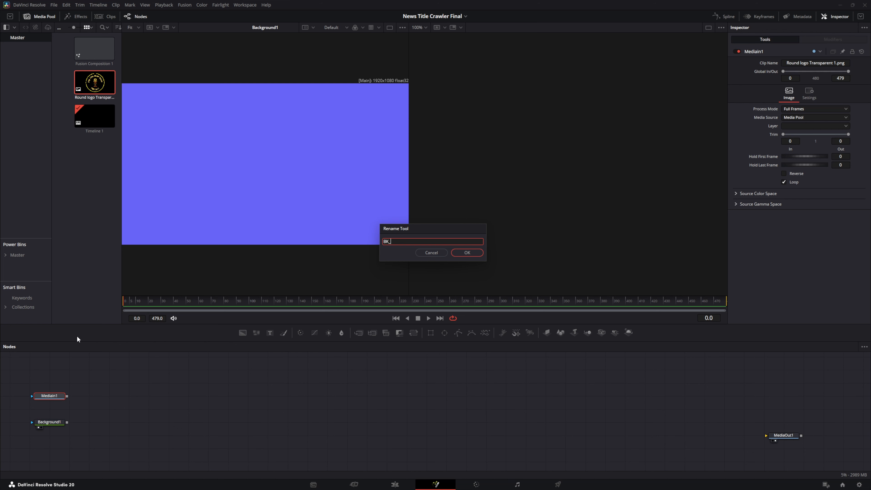
{"action": "type", "text": "Logo"}
{"action": "left_click", "coordinate": [468, 253]}
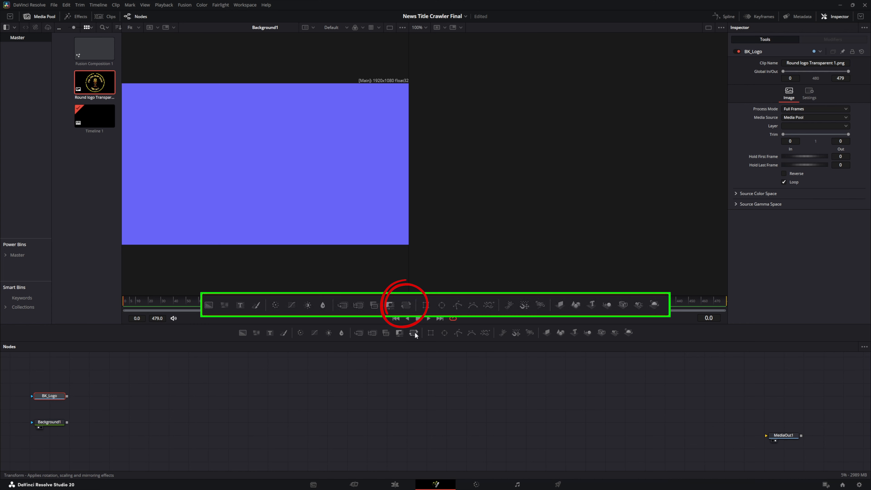
Add a Transform node to BK_Logo, merge its output over Background1 and show the merge in the viewer.
{"action": "left_click_drag", "start_coordinate": [414, 332], "coordinate": [69, 423]}
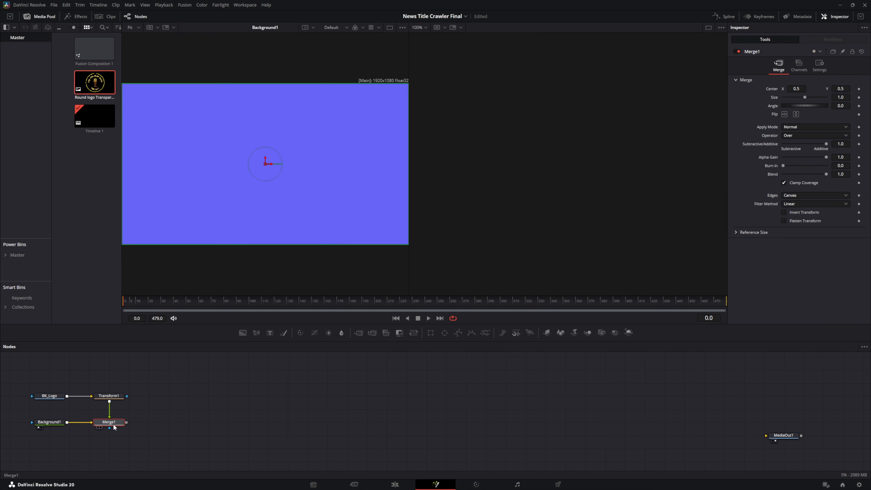
{"action": "left_click", "coordinate": [99, 428]}
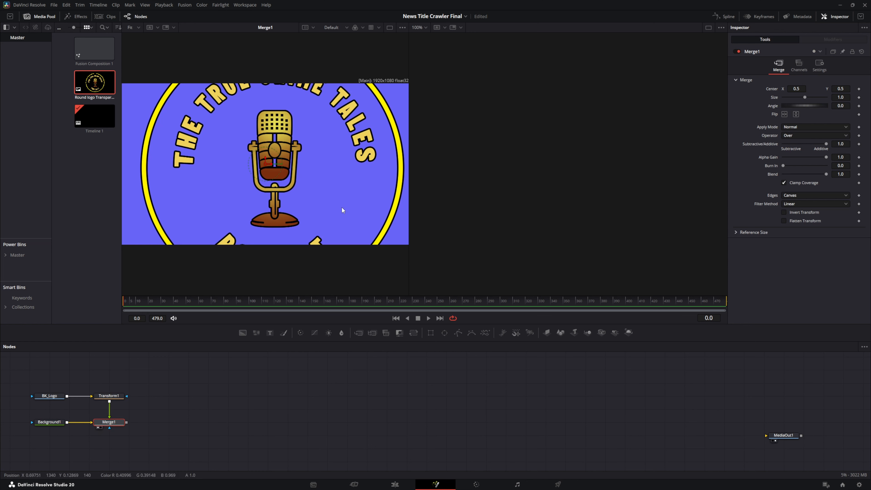
Scale the background logo down by setting the Transform1 size to 0.25.
{"action": "left_click", "coordinate": [111, 399]}
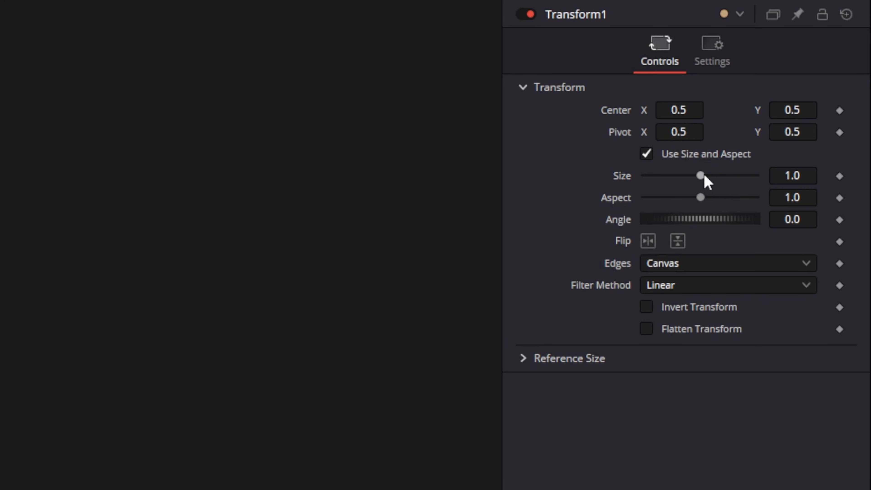
{"action": "left_click_drag", "start_coordinate": [805, 115], "coordinate": [803, 115]}
{"action": "left_click_drag", "start_coordinate": [697, 178], "coordinate": [663, 178]}
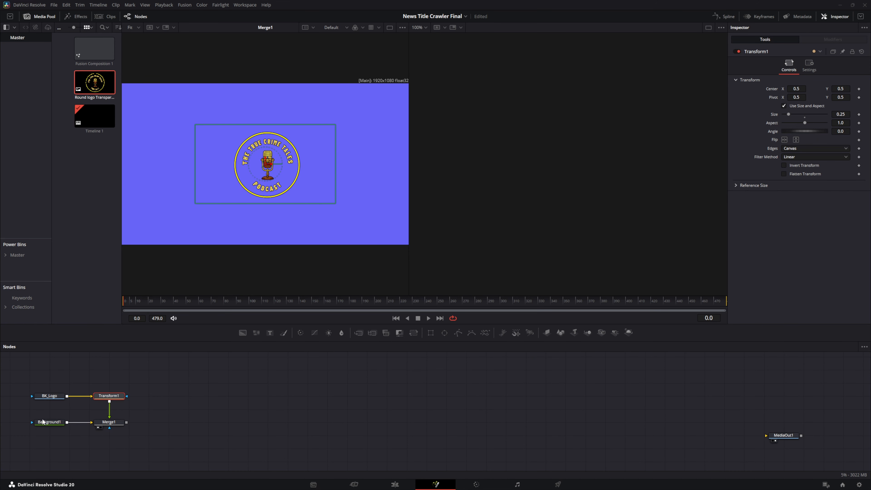
Disable the BK_Logo node to check the composite without the logo, and re-enable it.
{"action": "left_click", "coordinate": [43, 422]}
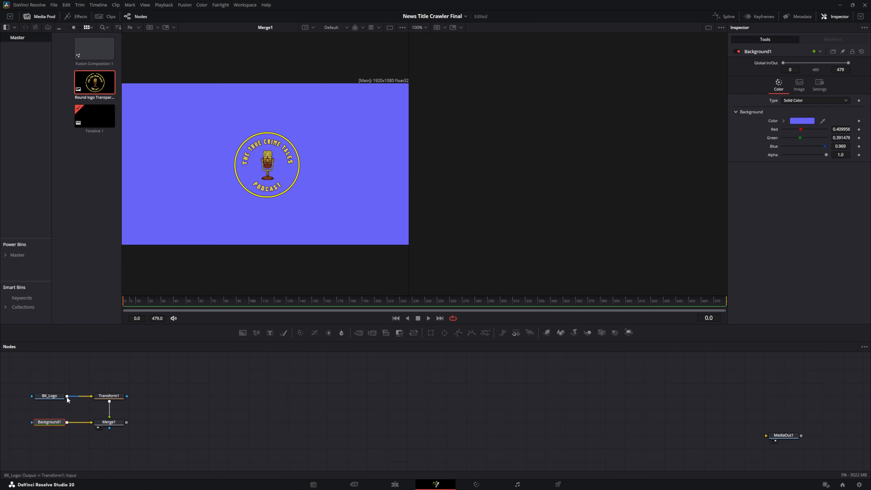
{"action": "left_click", "coordinate": [51, 395]}
{"action": "left_click", "coordinate": [738, 51]}
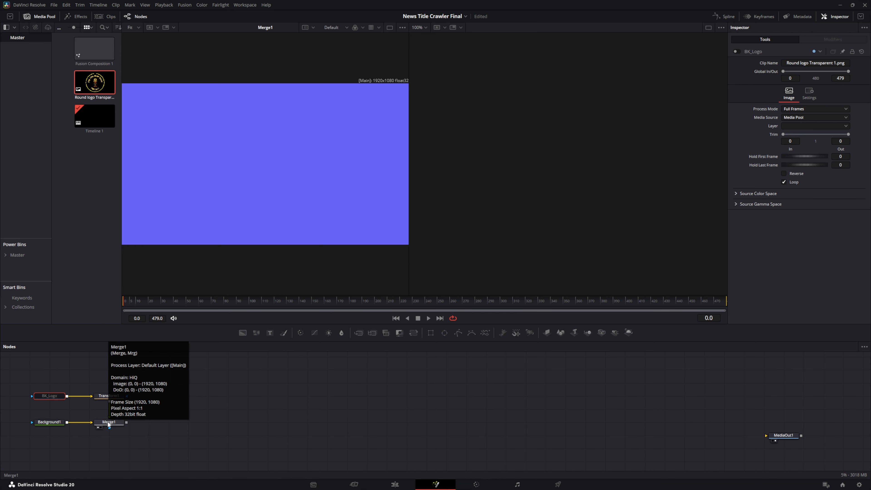
{"action": "left_click", "coordinate": [739, 52]}
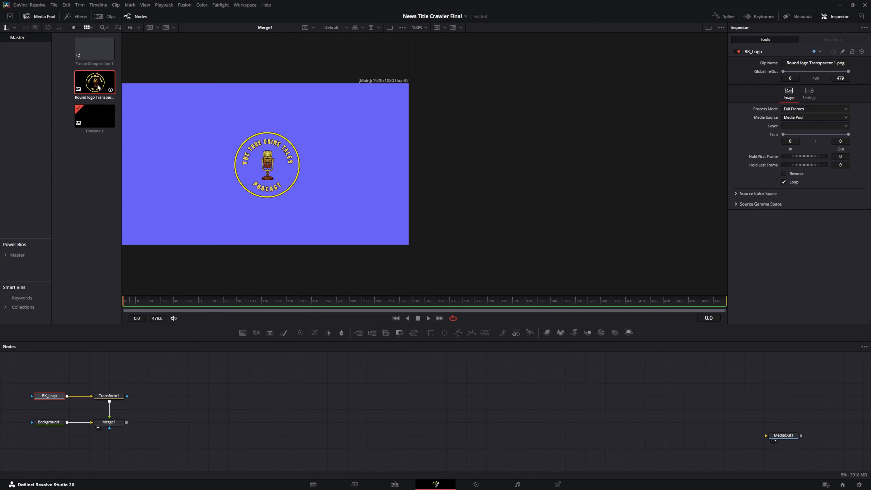
Add a second copy of the logo with its own Transform node, merge it over Merge1 and view the result.
{"action": "left_click_drag", "start_coordinate": [95, 84], "coordinate": [160, 373]}
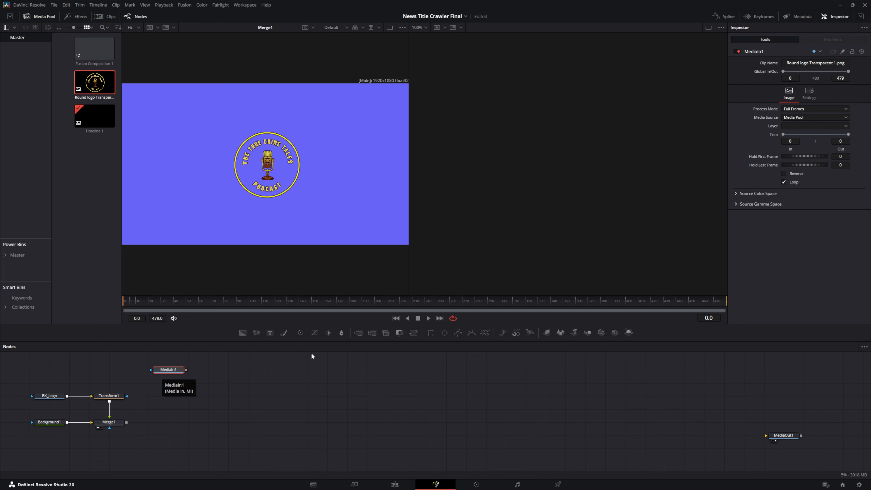
{"action": "left_click_drag", "start_coordinate": [410, 333], "coordinate": [193, 371]}
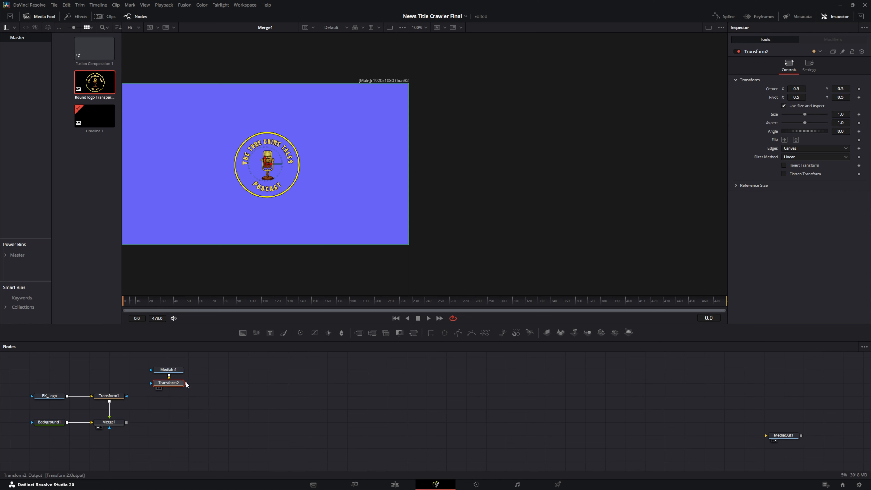
{"action": "left_click_drag", "start_coordinate": [186, 385], "coordinate": [127, 425]}
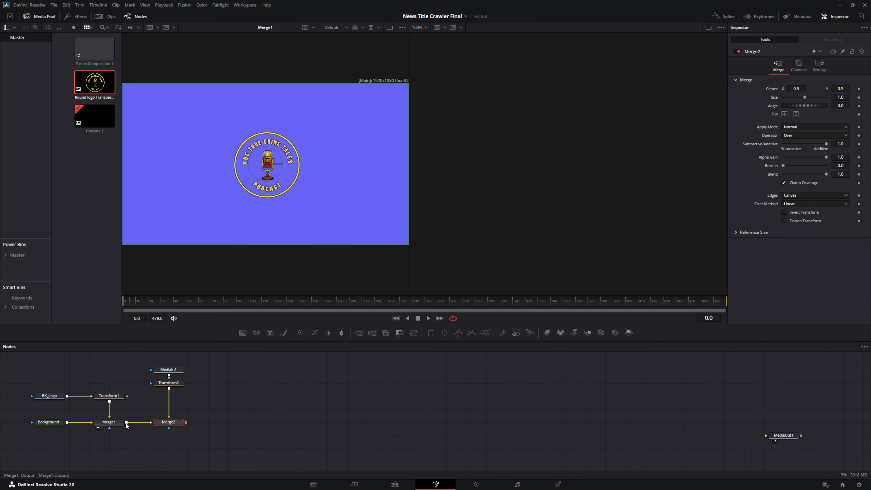
{"action": "left_click", "coordinate": [157, 427]}
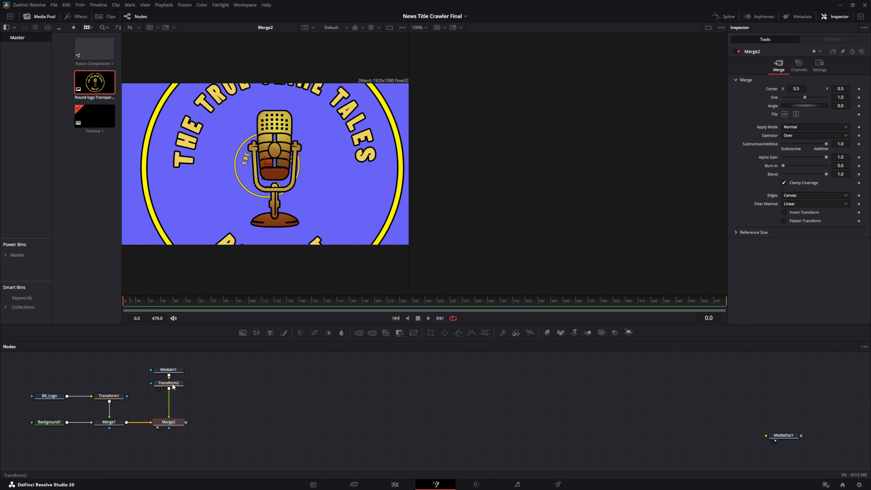
Space out the Transform2 node, set its size to 0.13 and move the second logo to the frame's lower-left corner.
{"action": "left_click_drag", "start_coordinate": [170, 384], "coordinate": [169, 397]}
{"action": "left_click", "coordinate": [175, 371]}
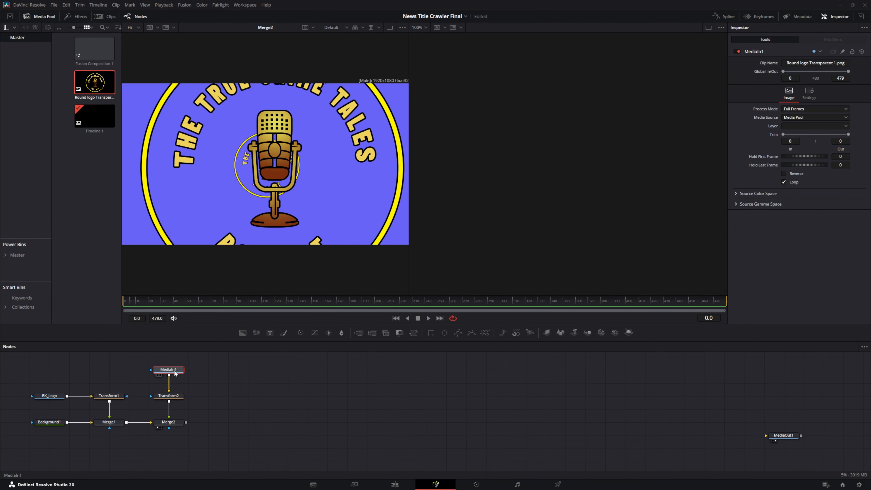
{"action": "left_click", "coordinate": [168, 398]}
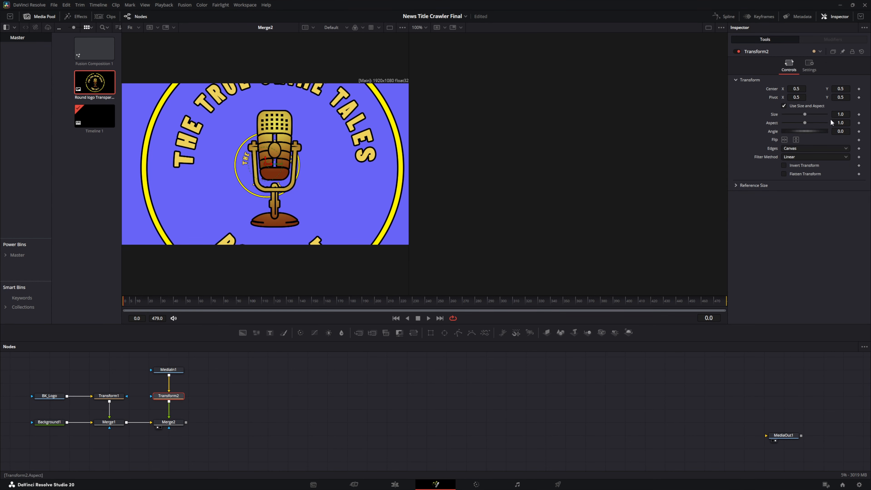
{"action": "left_click_drag", "start_coordinate": [810, 113], "coordinate": [787, 117]}
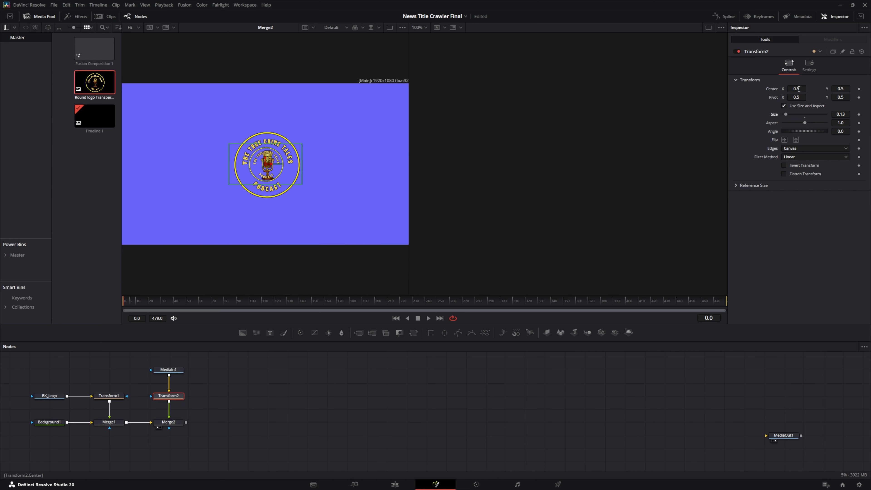
{"action": "left_click_drag", "start_coordinate": [798, 89], "coordinate": [777, 89]}
{"action": "left_click_drag", "start_coordinate": [843, 90], "coordinate": [824, 89]}
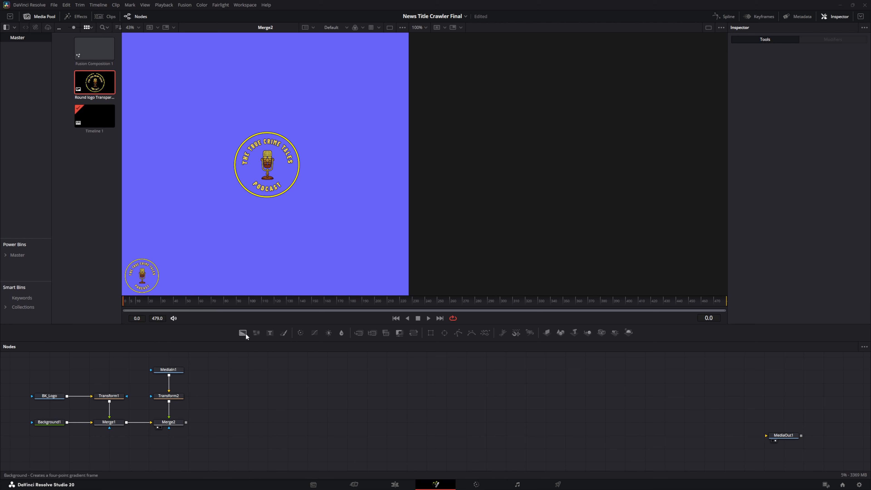
Add a new Background node beside Transform2 and rename it Feed1.
{"action": "left_click_drag", "start_coordinate": [245, 334], "coordinate": [244, 337]}
{"action": "left_click_drag", "start_coordinate": [229, 404], "coordinate": [229, 401]}
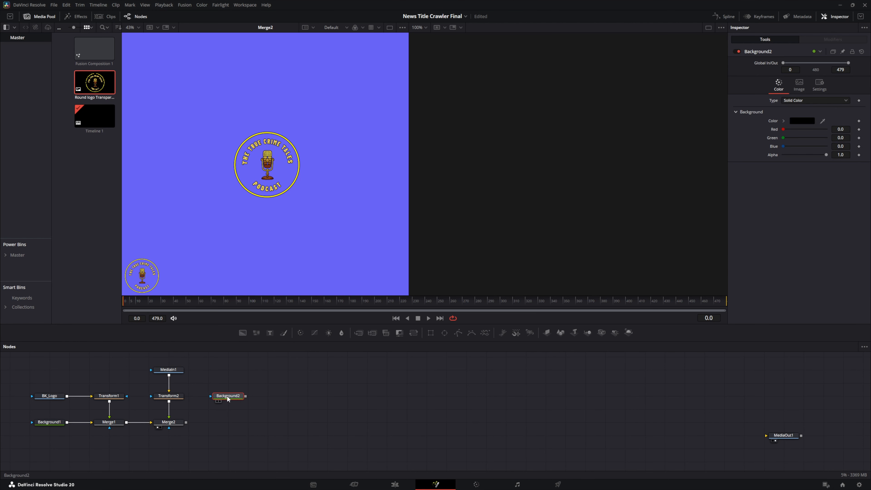
{"action": "right_click", "coordinate": [228, 399]}
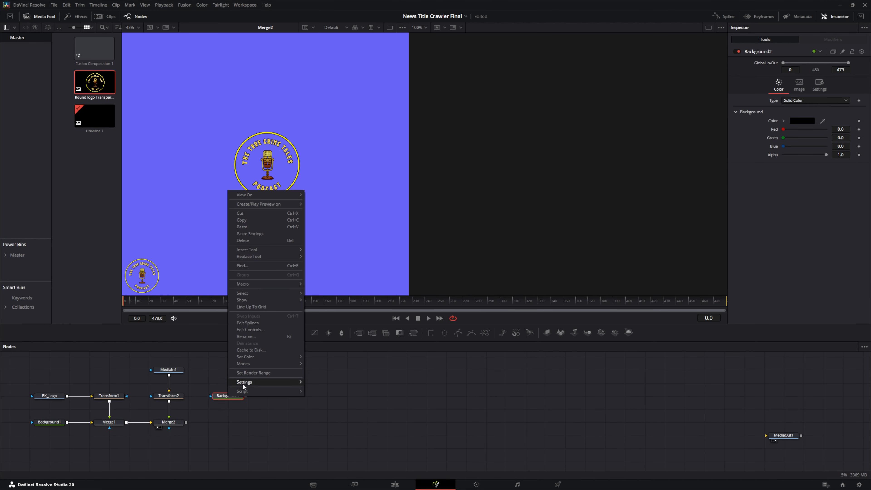
{"action": "left_click", "coordinate": [247, 335]}
{"action": "type", "text": "Feed1"}
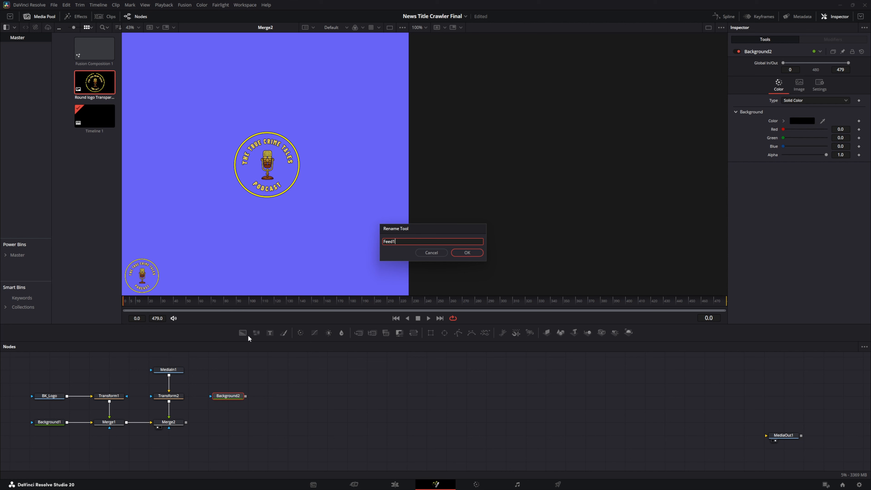
{"action": "key", "text": "Return"}
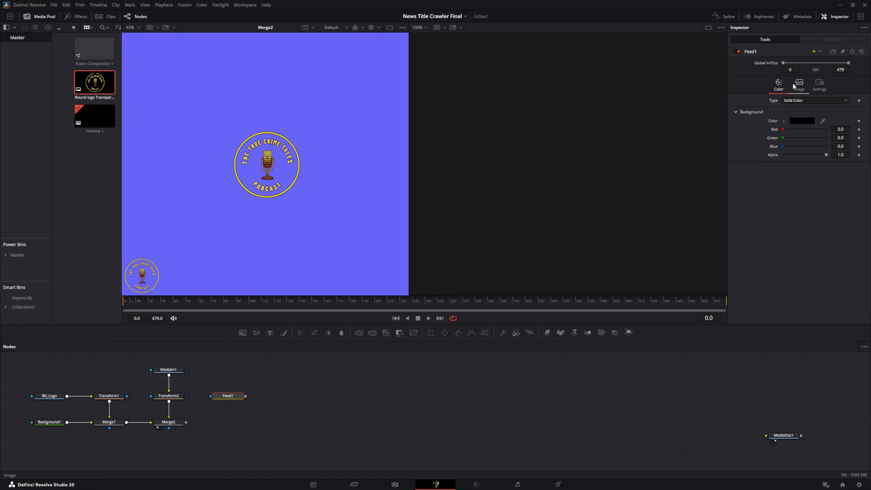
Check Feed1's image resolution, attach a Rectangle mask to it and merge Feed1 over Merge2.
{"action": "left_click", "coordinate": [799, 84]}
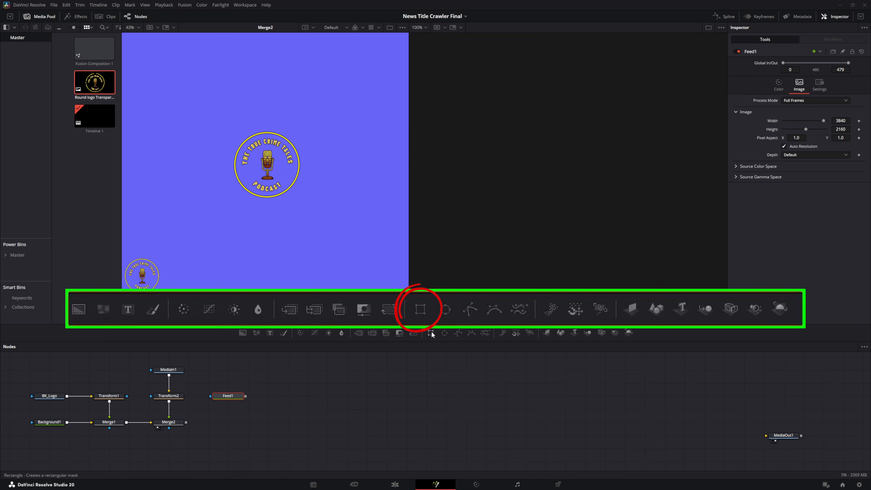
{"action": "left_click_drag", "start_coordinate": [430, 334], "coordinate": [188, 424]}
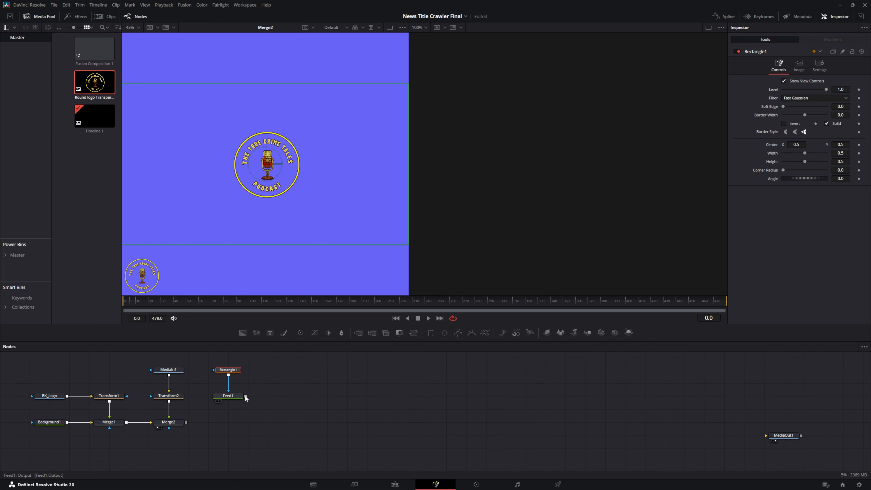
{"action": "left_click_drag", "start_coordinate": [245, 396], "coordinate": [186, 422]}
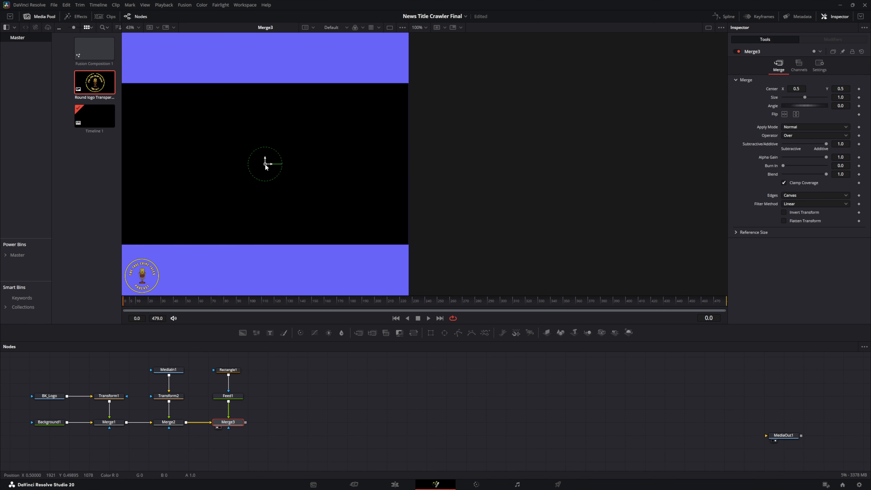
Reshape the Rectangle1 mask into a wide bar about 0.44 wide and 0.09 high, centred near X 0.53, Y 0.20.
{"action": "left_click", "coordinate": [229, 370]}
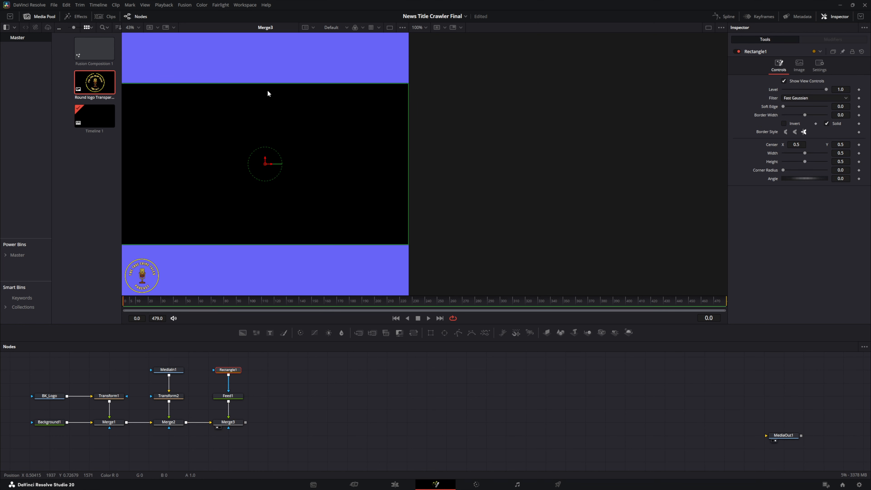
{"action": "left_click_drag", "start_coordinate": [266, 83], "coordinate": [267, 110]}
{"action": "left_click_drag", "start_coordinate": [271, 151], "coordinate": [303, 261]}
{"action": "left_click_drag", "start_coordinate": [160, 262], "coordinate": [189, 264]}
{"action": "left_click_drag", "start_coordinate": [304, 261], "coordinate": [281, 260]}
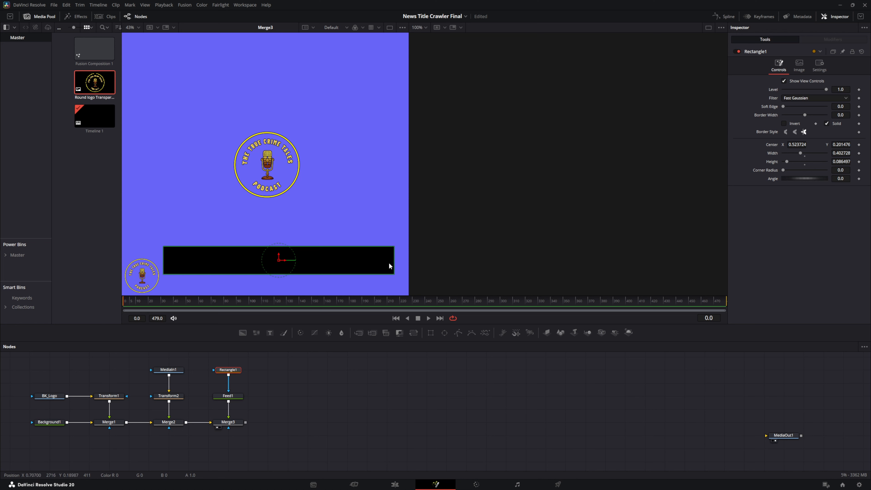
{"action": "left_click_drag", "start_coordinate": [395, 263], "coordinate": [409, 263]}
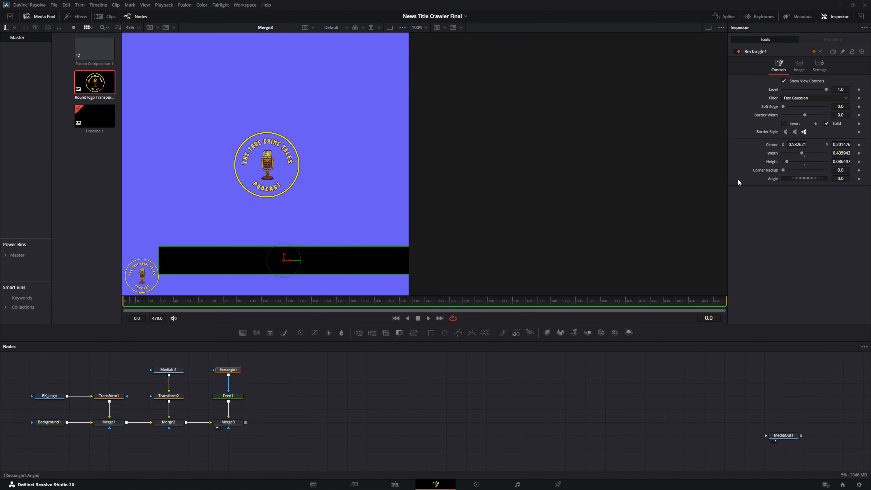
Set Rectangle1's center to X 0.566, Y 0.133, its width to 0.866 and its height to 0.128.
{"action": "left_click", "coordinate": [797, 144]}
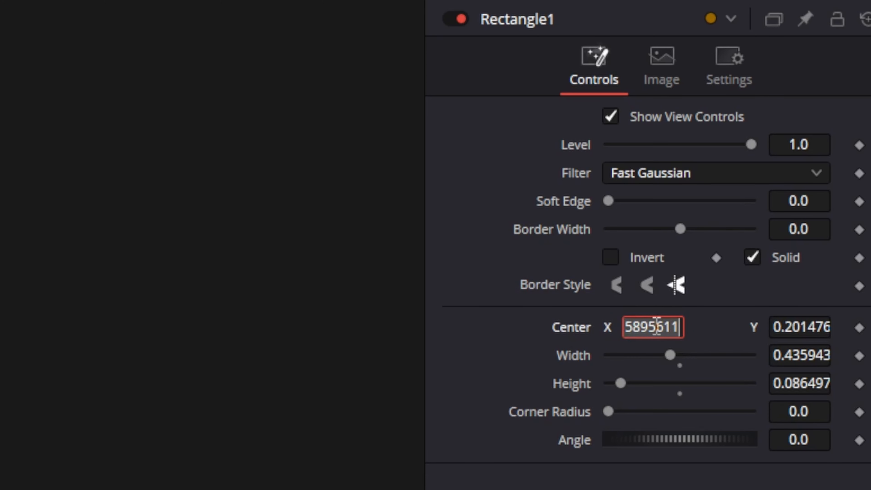
{"action": "type", "text": ".566"}
{"action": "key", "text": "Tab"}
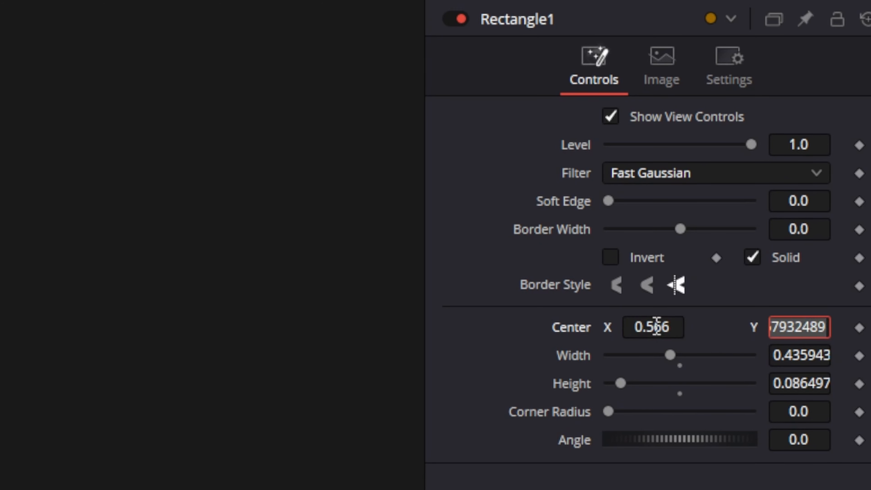
{"action": "type", "text": ".133"}
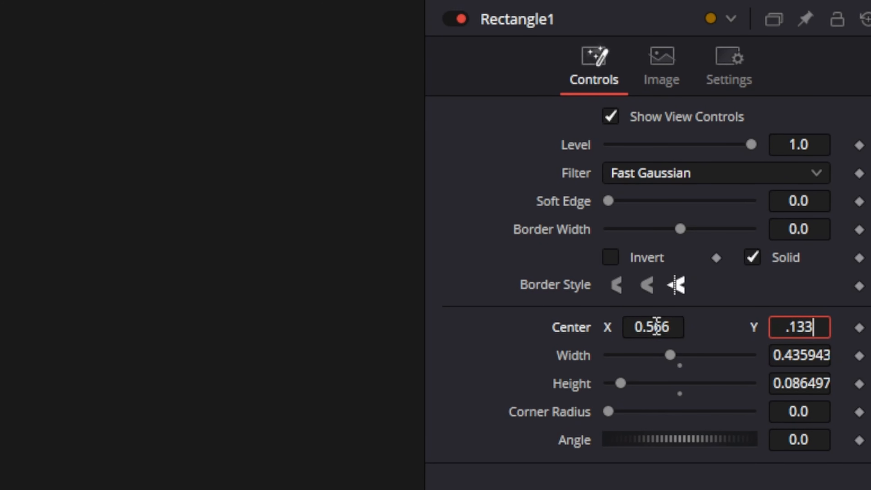
{"action": "key", "text": "Tab"}
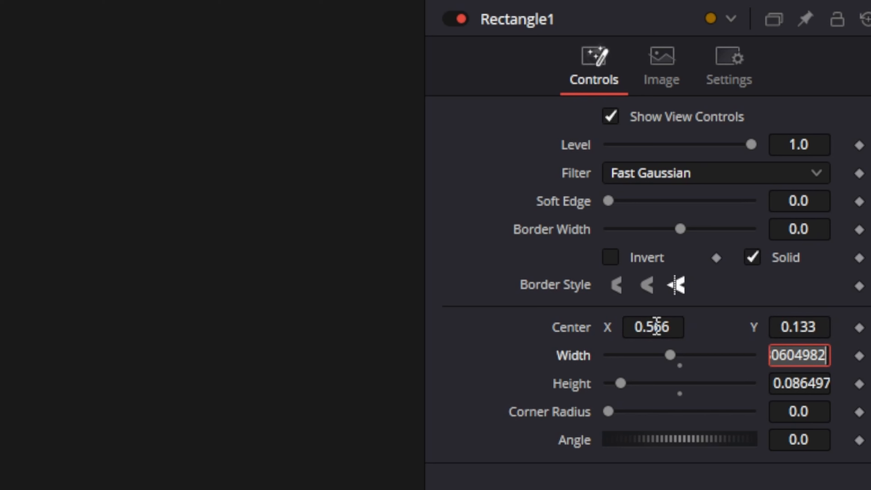
{"action": "type", "text": ".866"}
{"action": "key", "text": "Tab"}
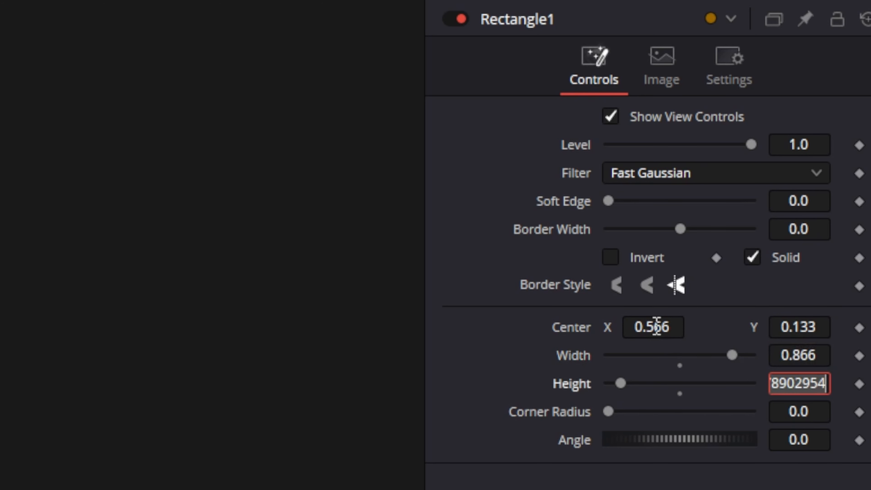
{"action": "type", "text": ".128"}
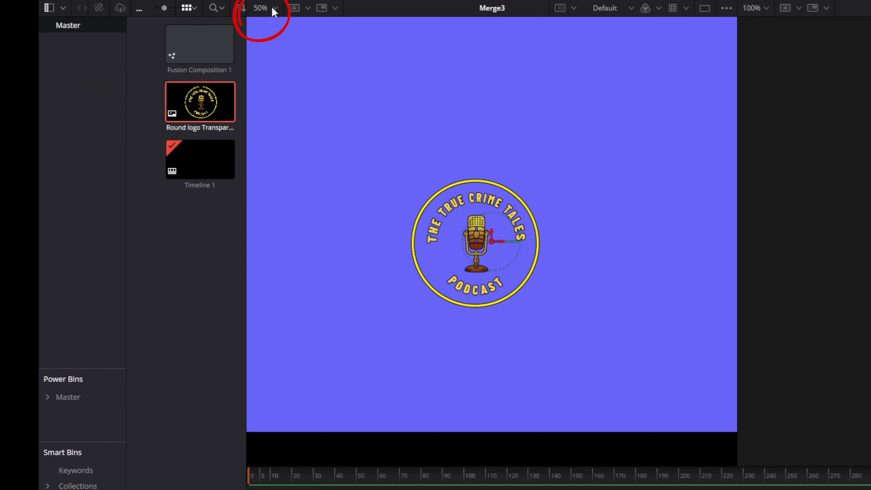
Nudge the lower-left logo through Transform2 to a center of about X 0.050, Y 0.126, level with the black bar.
{"action": "left_click", "coordinate": [130, 29]}
{"action": "left_click", "coordinate": [266, 25]}
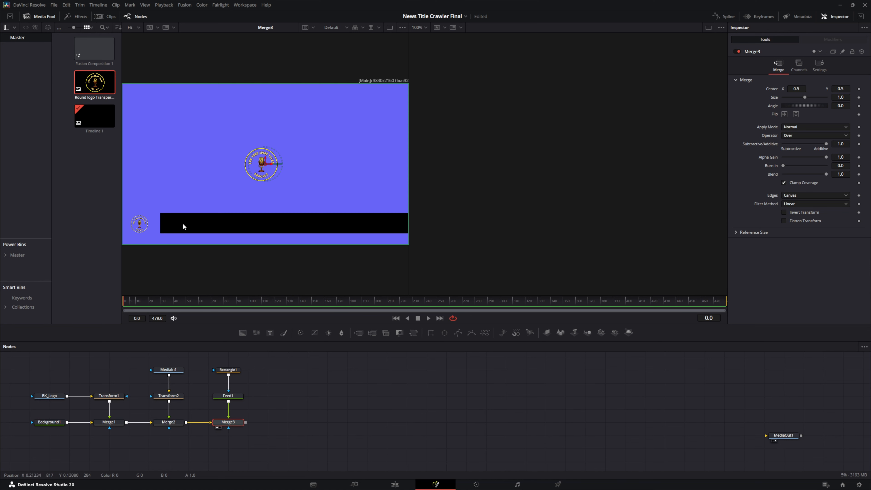
{"action": "left_click", "coordinate": [169, 397]}
{"action": "mouse_move", "coordinate": [138, 223]}
{"action": "left_mouse_down"}
{"action": "mouse_move", "coordinate": [207, 225]}
{"action": "mouse_move", "coordinate": [138, 224]}
{"action": "left_mouse_up"}
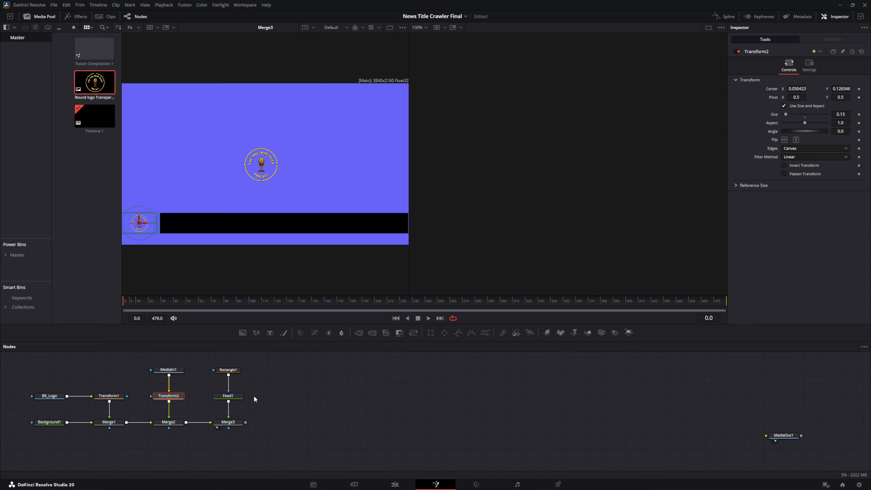
Add a Background node with a Rectangle mask, merged over Merge3, and rename the background Center feed.
{"action": "left_click_drag", "start_coordinate": [243, 333], "coordinate": [288, 400]}
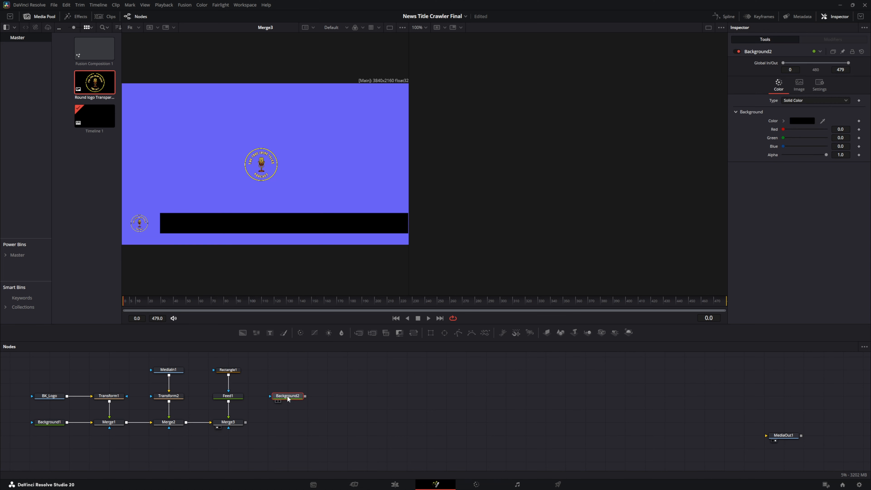
{"action": "left_click_drag", "start_coordinate": [432, 332], "coordinate": [245, 426]}
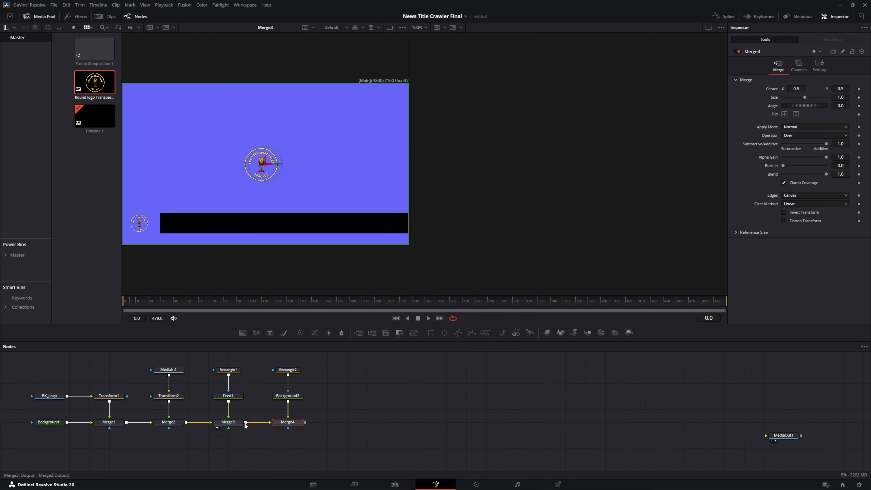
{"action": "left_click", "coordinate": [287, 398]}
{"action": "right_click", "coordinate": [286, 399]}
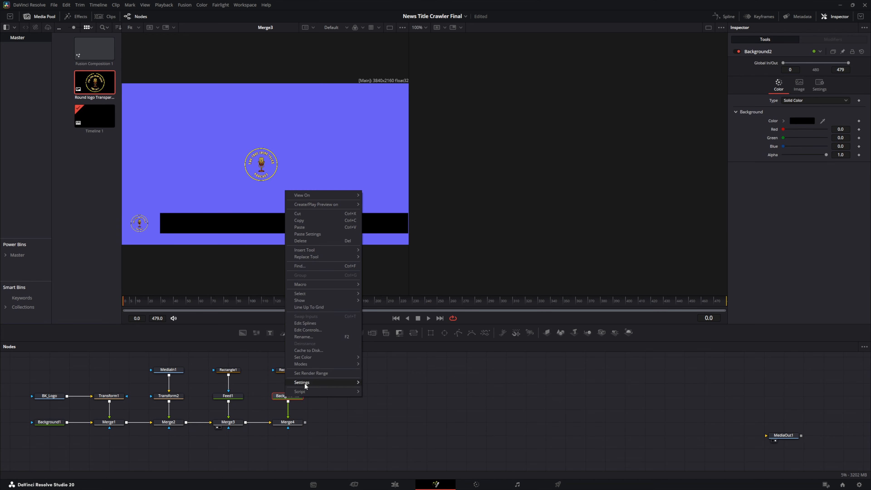
{"action": "left_click", "coordinate": [308, 338]}
{"action": "type", "text": "Center feed"}
{"action": "left_click", "coordinate": [466, 253]}
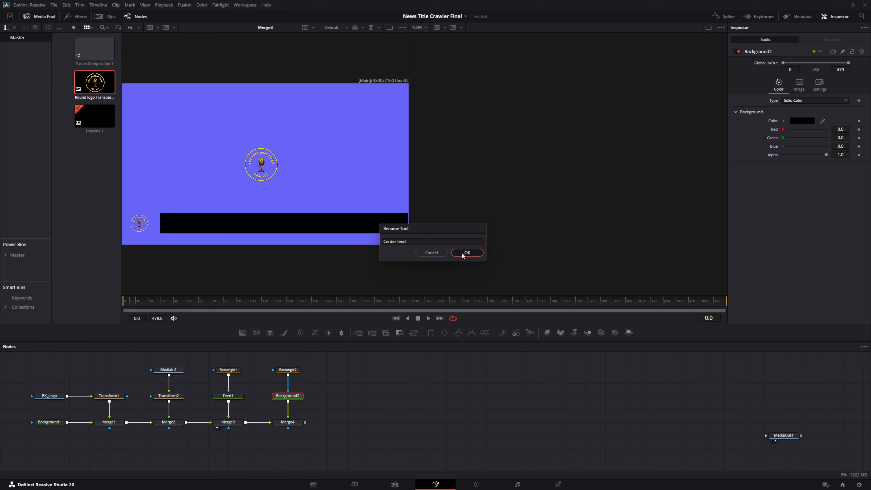